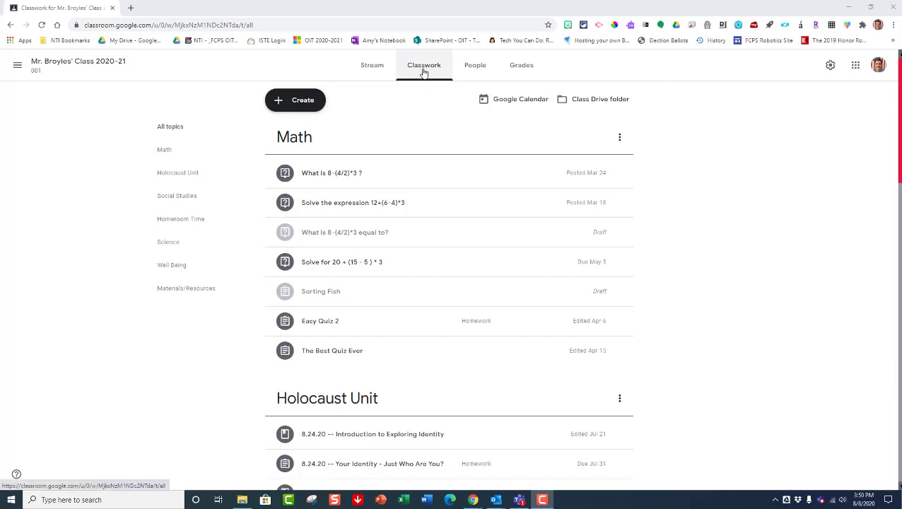
- Create a new quiz assignment in the class and title it "Pre-algebra Quiz"
{"action": "left_click", "coordinate": [297, 108]}
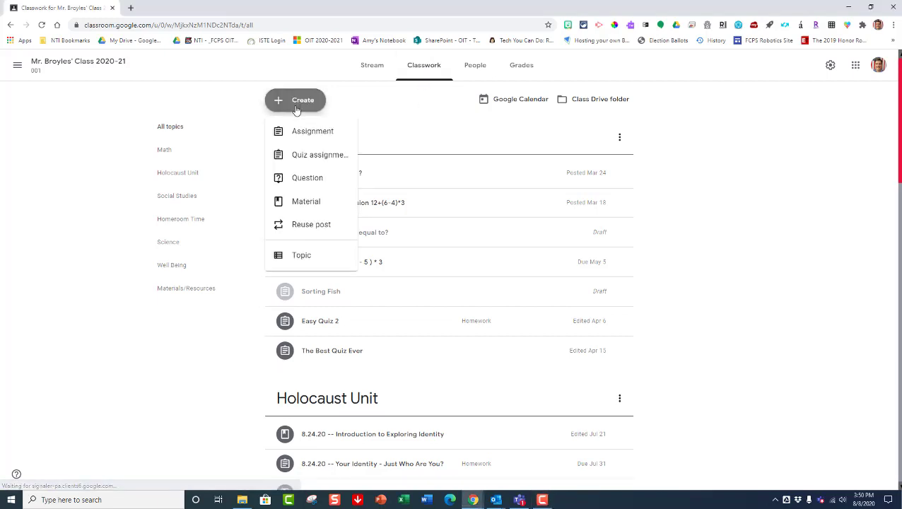
{"action": "left_click", "coordinate": [310, 161]}
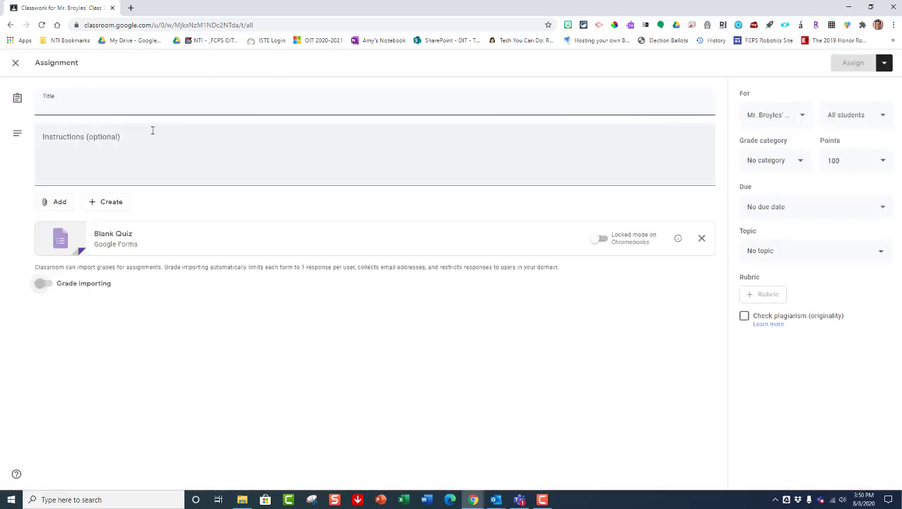
{"action": "left_click", "coordinate": [95, 109]}
{"action": "type", "text": "Pre"}
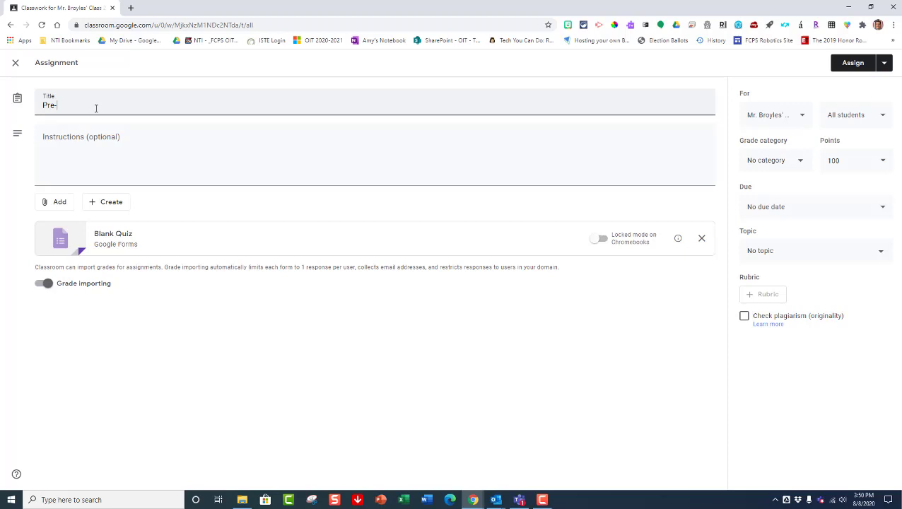
{"action": "type", "text": "-algebra Quiz"}
- Enter the assignment instructions "Complete the quiz and work on the other classroom assignment."
{"action": "left_click", "coordinate": [95, 153]}
{"action": "type", "text": "Com"}
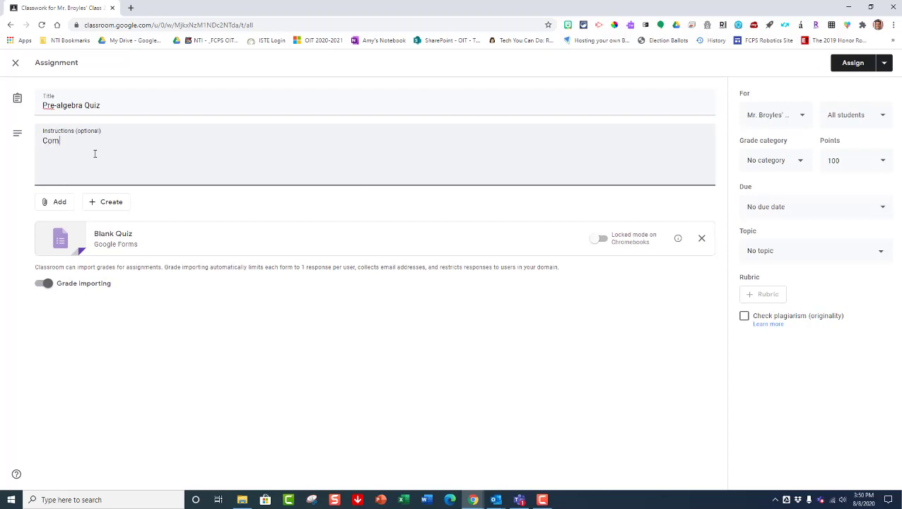
{"action": "type", "text": "plete the quiz and work on the other classro"}
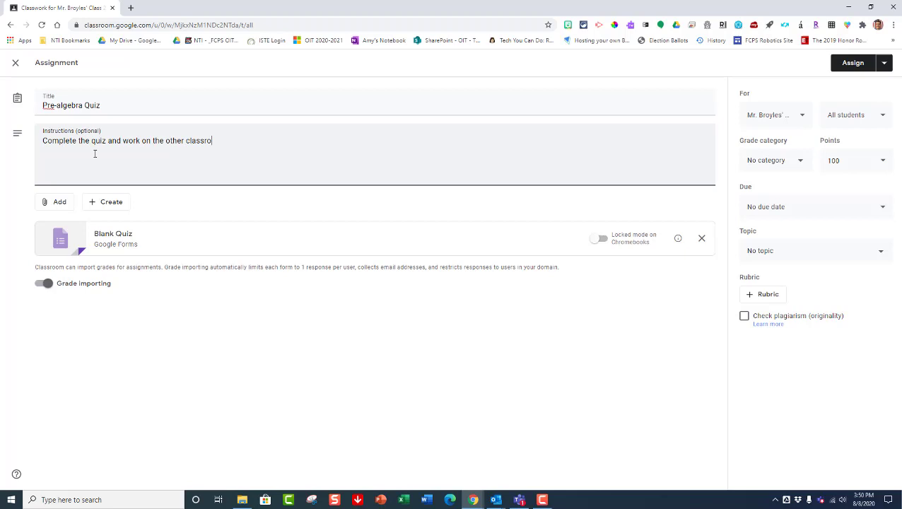
{"action": "type", "text": "om assignmnet"}
{"action": "key", "text": "BackSpace"}
{"action": "key", "text": "BackSpace"}
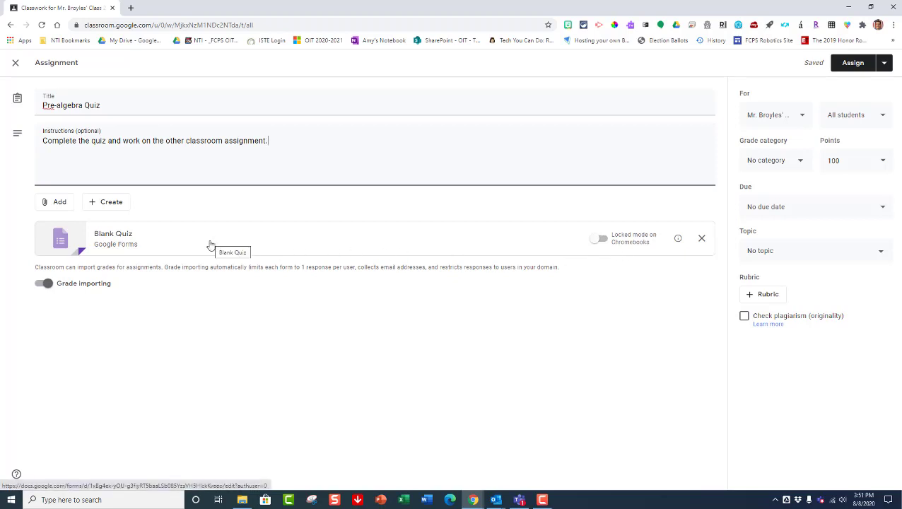
- Replace the attached Blank Quiz with the Pre-Alg and Algebra Review form, searching Google Drive for "pre-algebra and algebra review"
{"action": "left_click", "coordinate": [701, 238]}
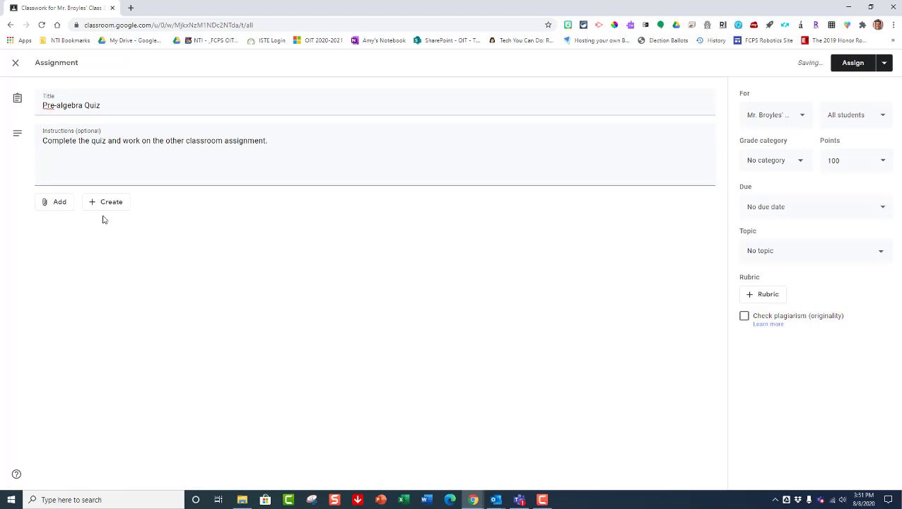
{"action": "left_click", "coordinate": [53, 207]}
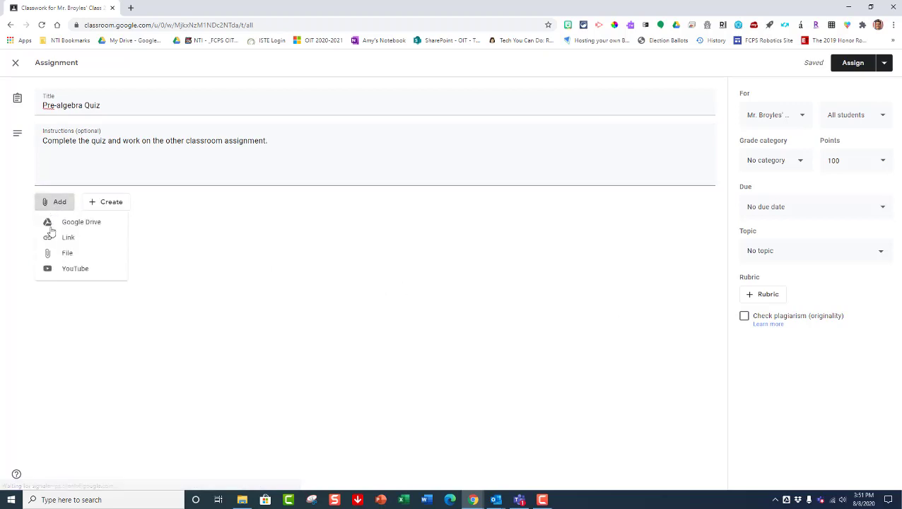
{"action": "left_click", "coordinate": [75, 224]}
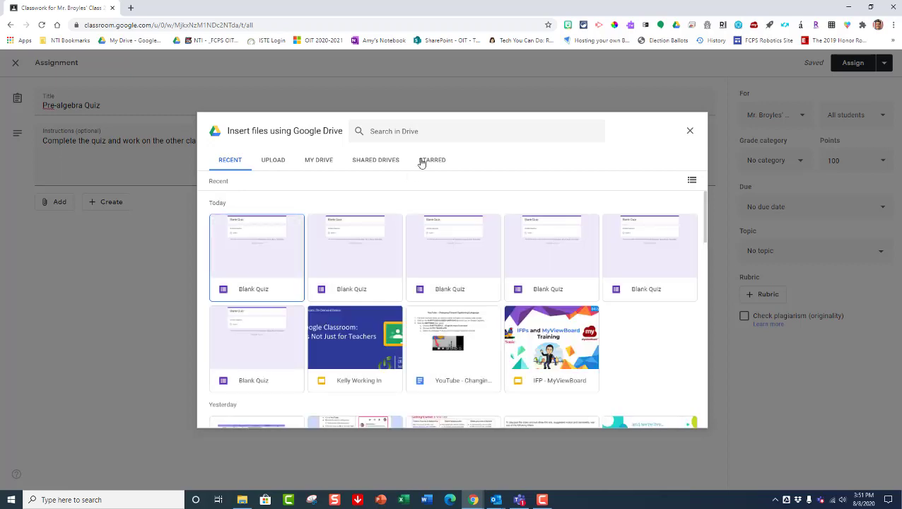
{"action": "left_click", "coordinate": [315, 163]}
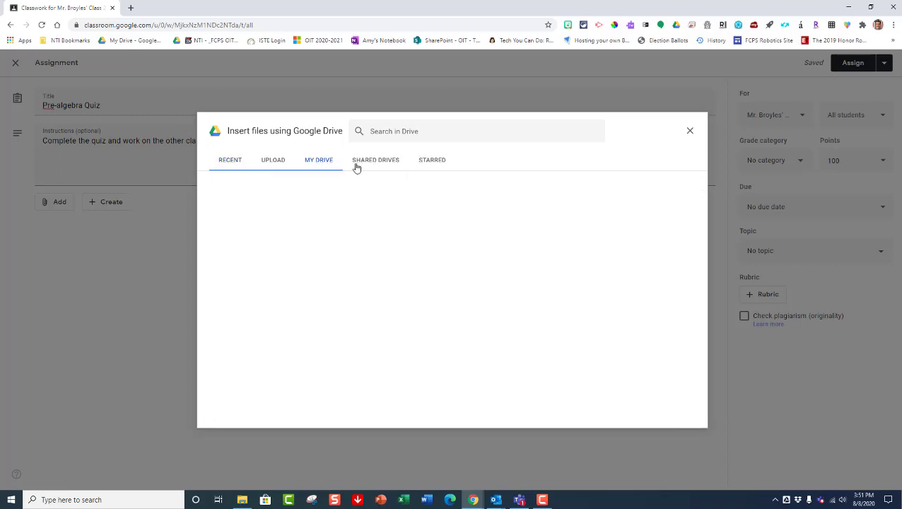
{"action": "left_click", "coordinate": [389, 132]}
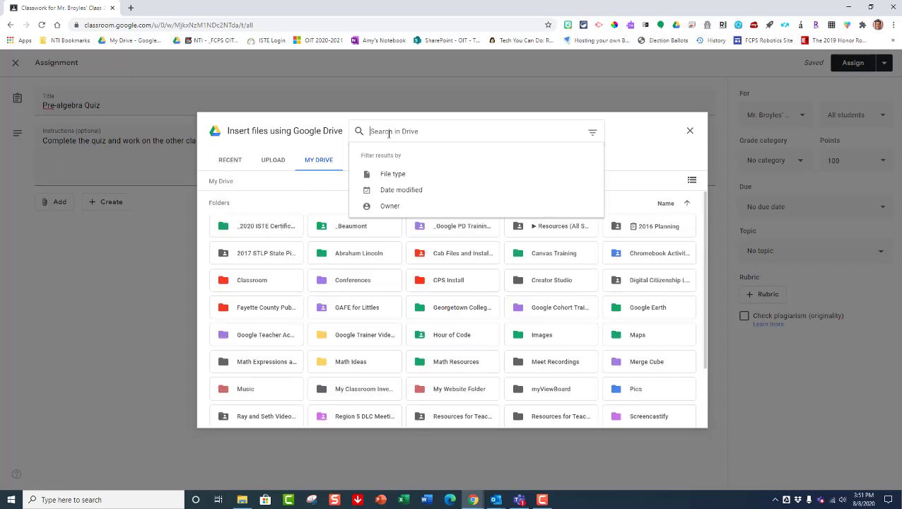
{"action": "type", "text": "pre-algebra"}
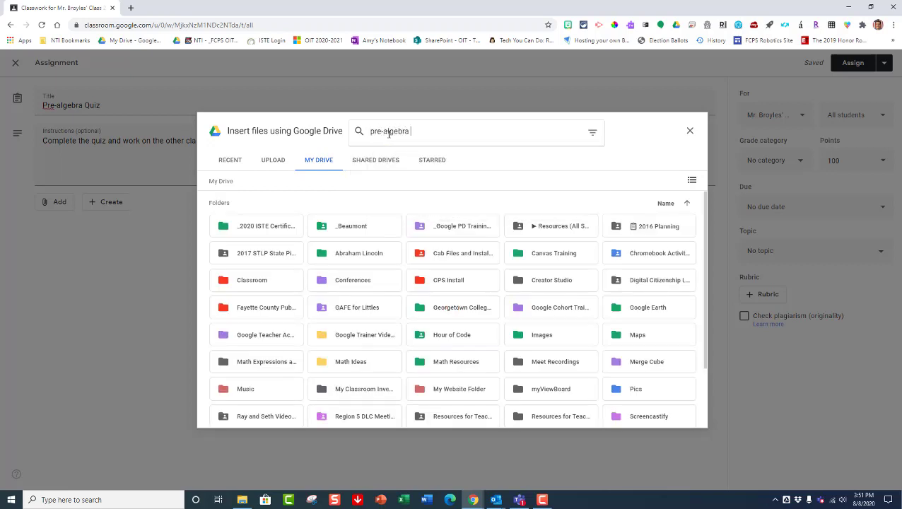
{"action": "type", "text": " and al"}
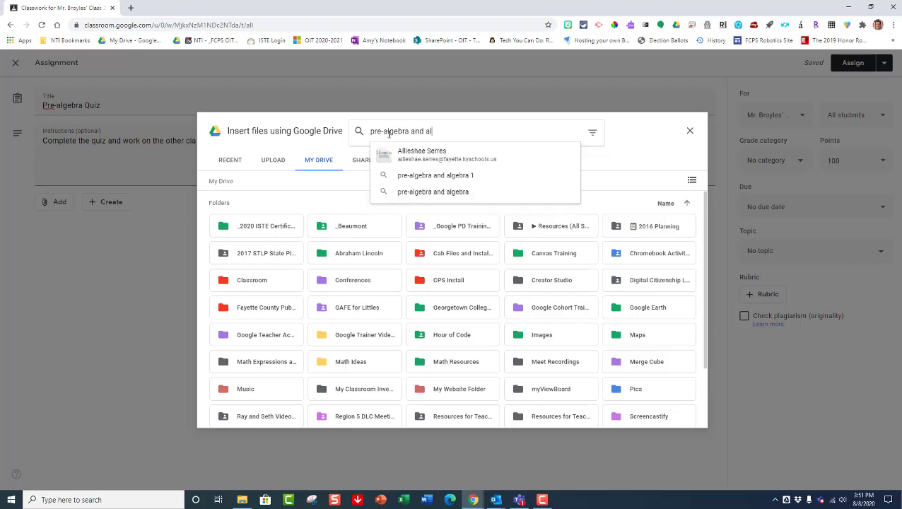
{"action": "type", "text": "gebr"}
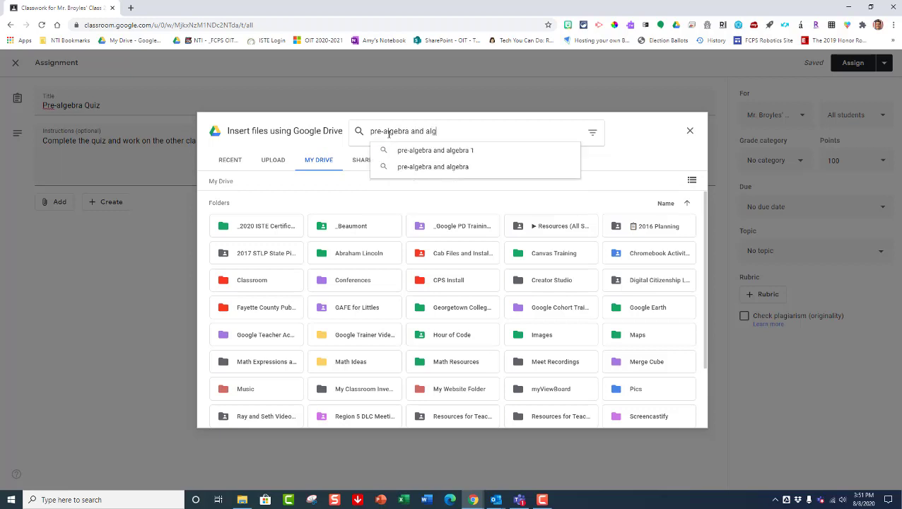
{"action": "type", "text": "a review"}
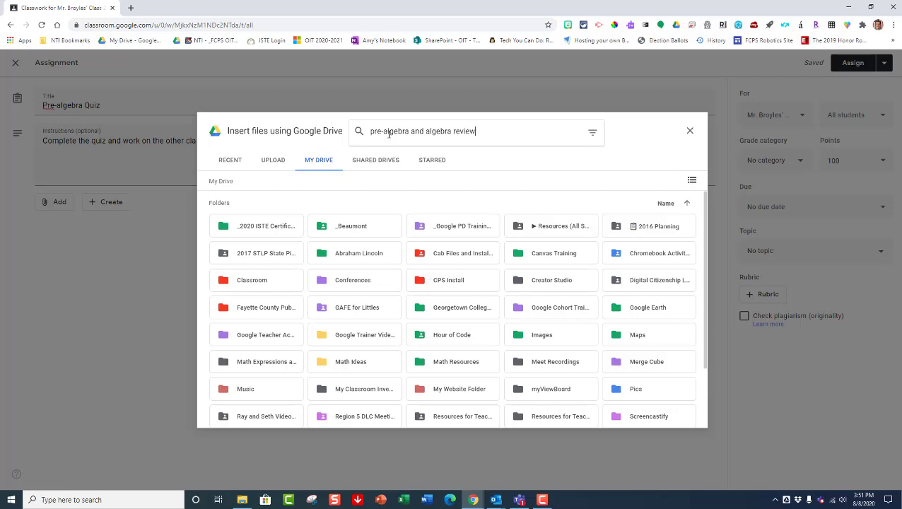
{"action": "key", "text": "Return"}
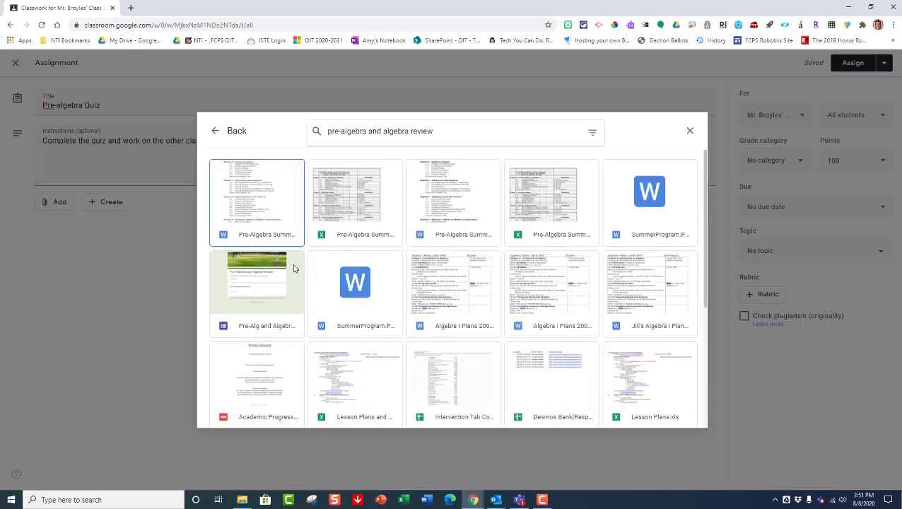
{"action": "left_click", "coordinate": [246, 282]}
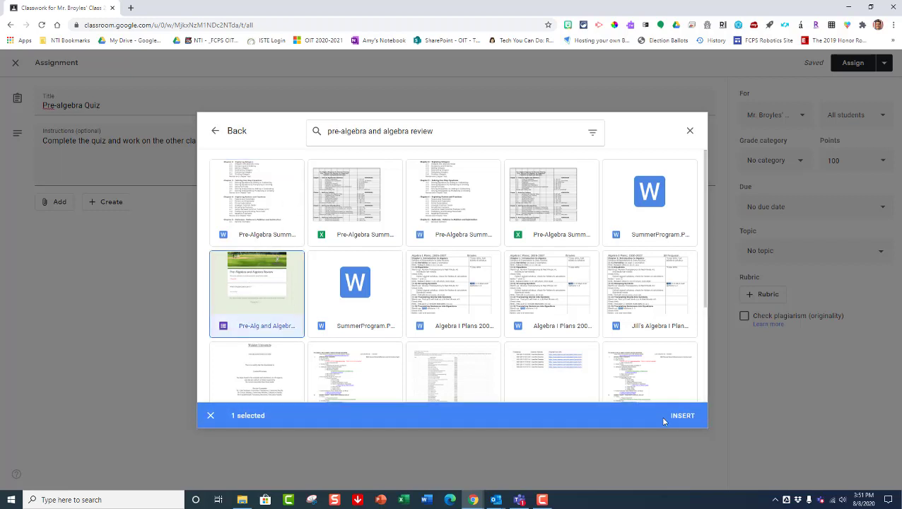
{"action": "left_click", "coordinate": [683, 417]}
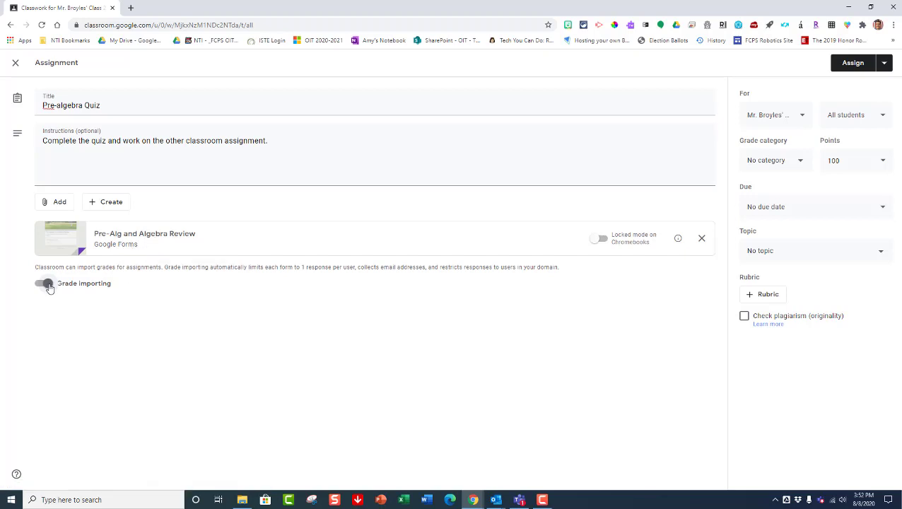
- Turn locked mode on Chromebooks on for the attached form, and switch it back off
{"action": "left_click", "coordinate": [601, 240]}
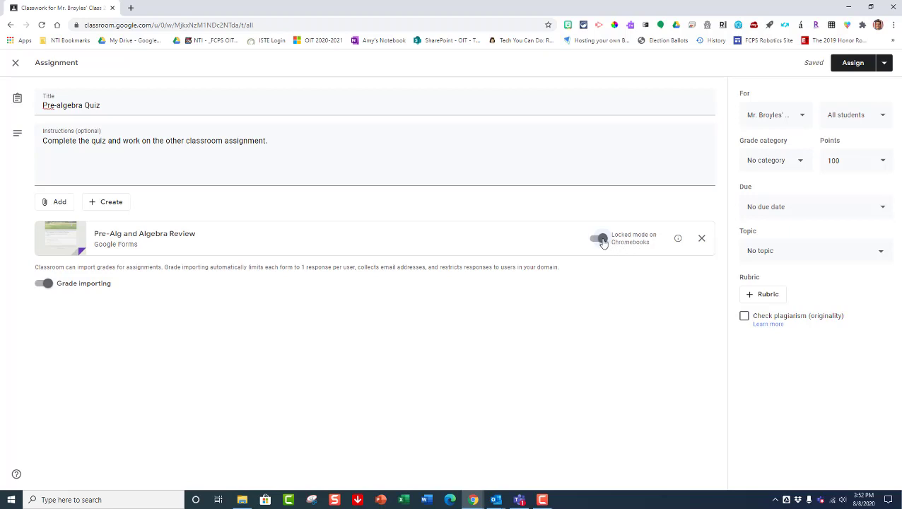
{"action": "left_click", "coordinate": [601, 239]}
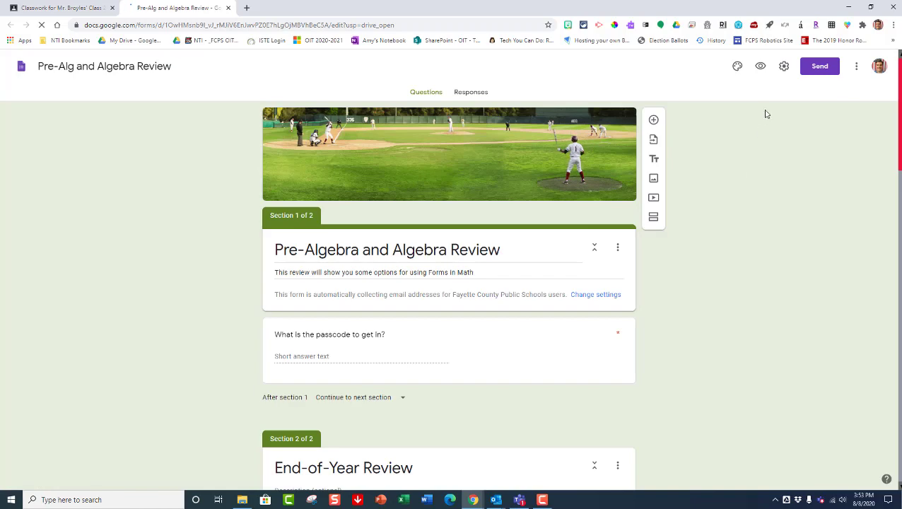
- Review the Pre-Alg and Algebra Review form's general response settings, save them, and return to the Classroom assignment
{"action": "left_click", "coordinate": [784, 67]}
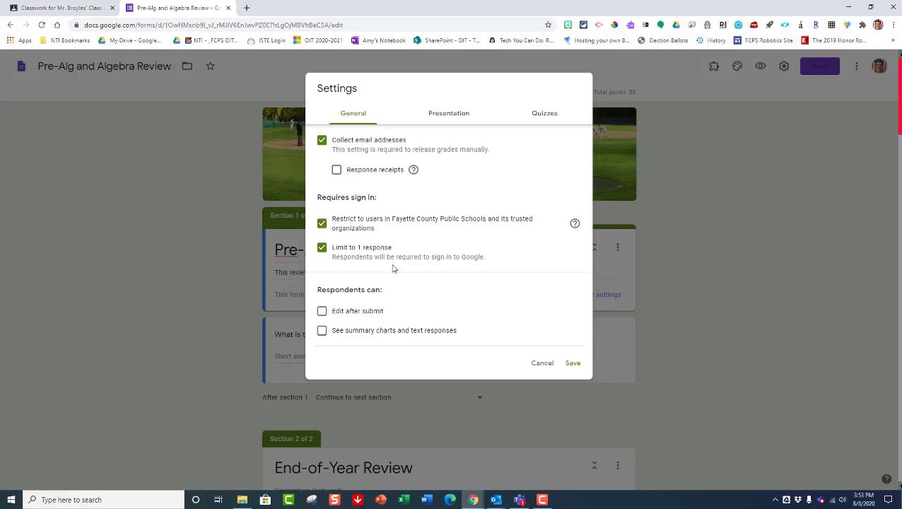
{"action": "left_click", "coordinate": [573, 364]}
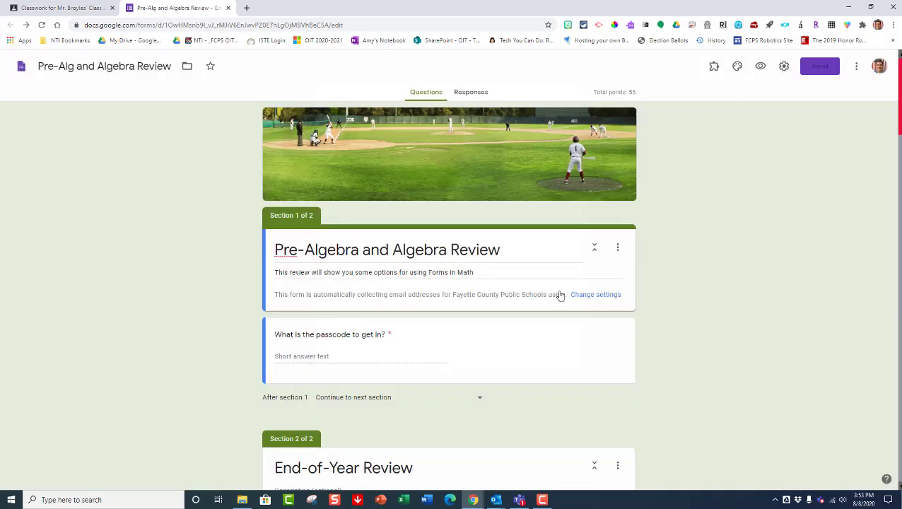
{"action": "left_click", "coordinate": [60, 8]}
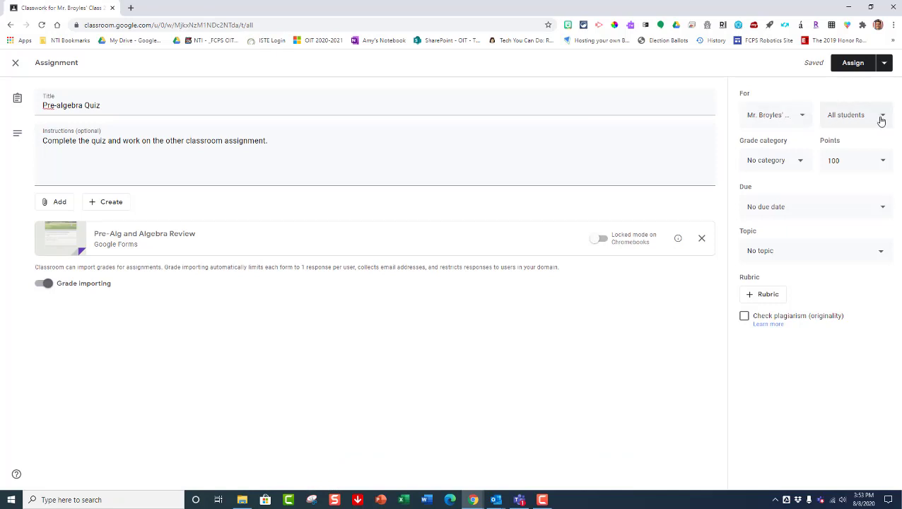
- Set the assignment's points to 55 and file it under the Math topic
{"action": "left_click", "coordinate": [882, 162]}
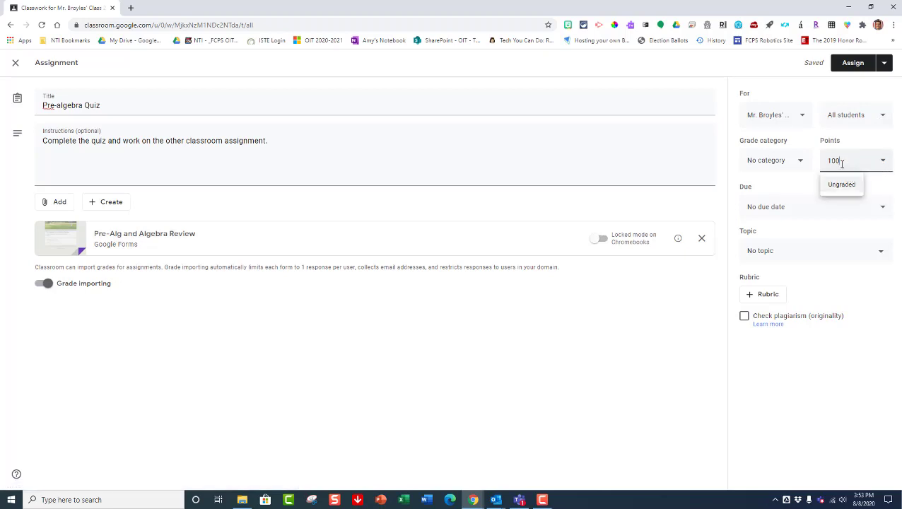
{"action": "key", "text": "BackSpace"}
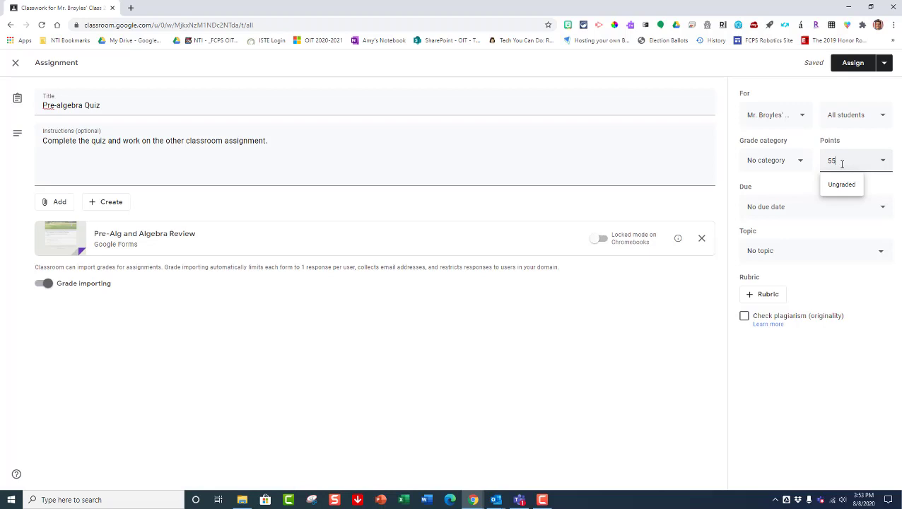
{"action": "left_click", "coordinate": [798, 195]}
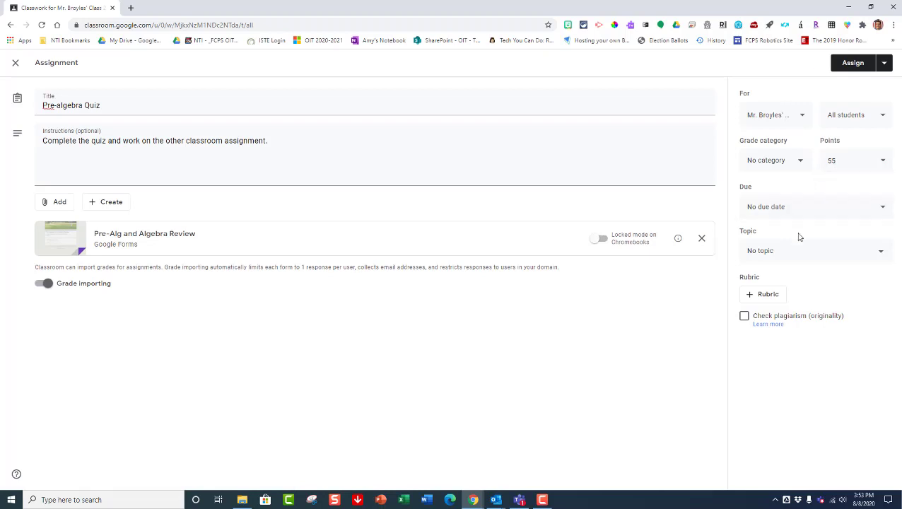
{"action": "left_click", "coordinate": [881, 254]}
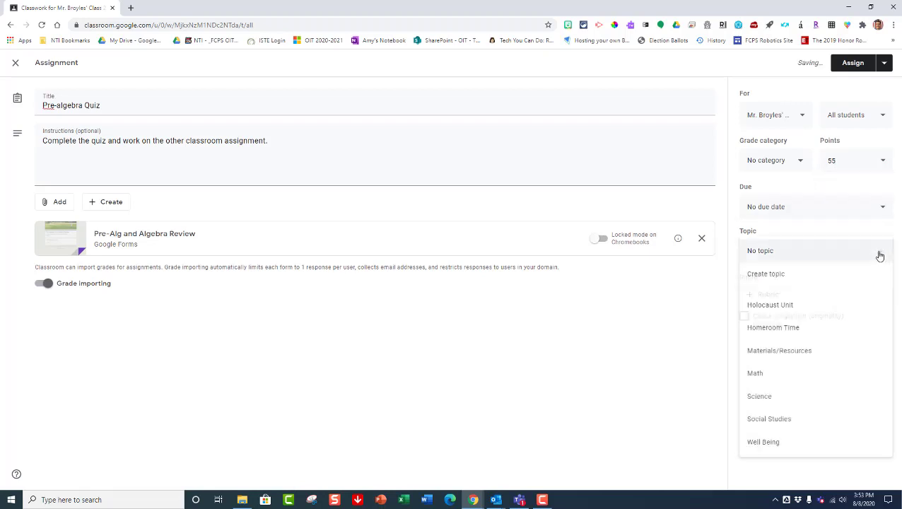
{"action": "left_click", "coordinate": [778, 377]}
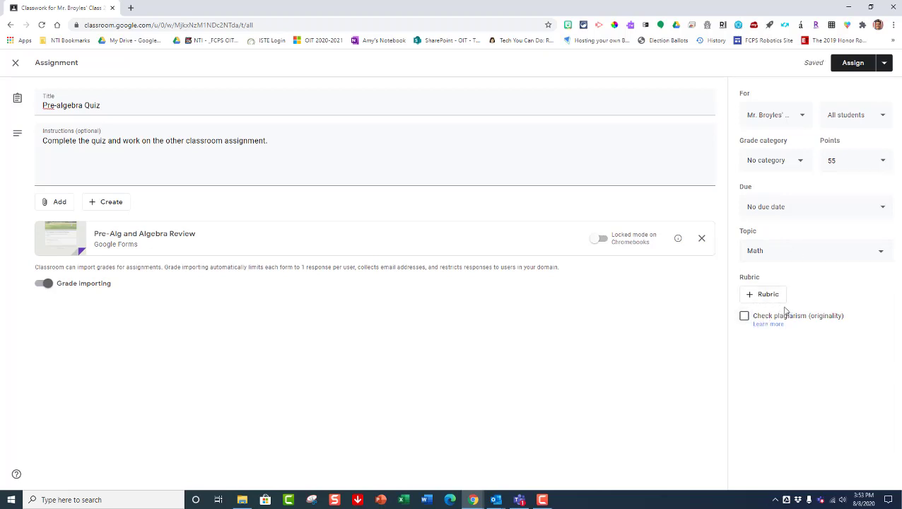
- Assign the Pre-algebra Quiz to all students and view its post in the class stream
{"action": "left_click", "coordinate": [860, 68]}
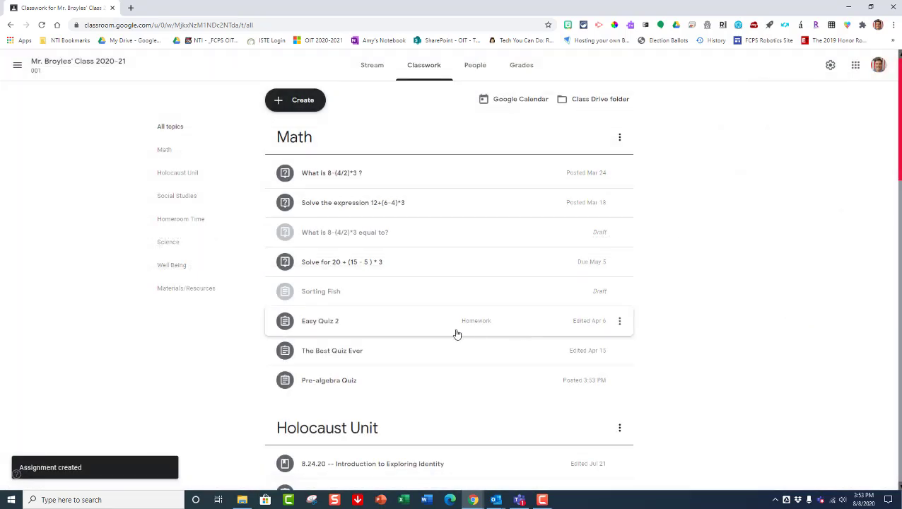
{"action": "left_click", "coordinate": [372, 65]}
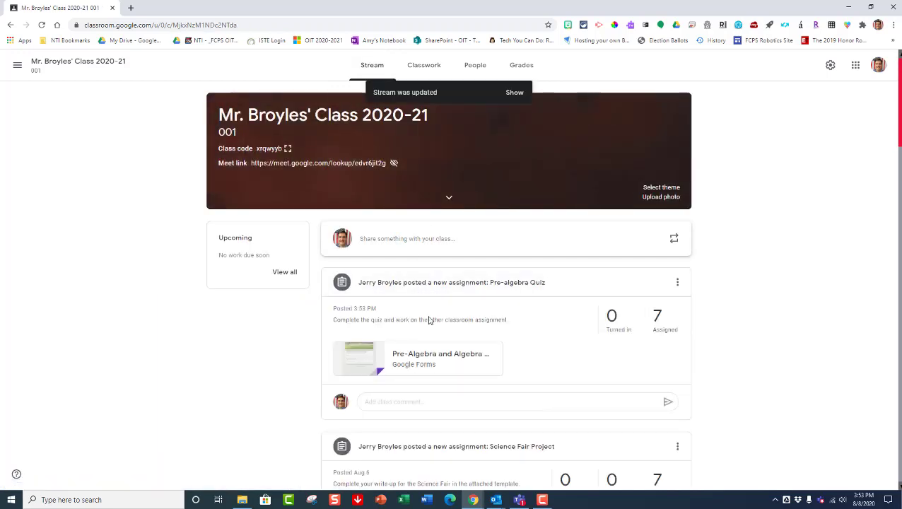